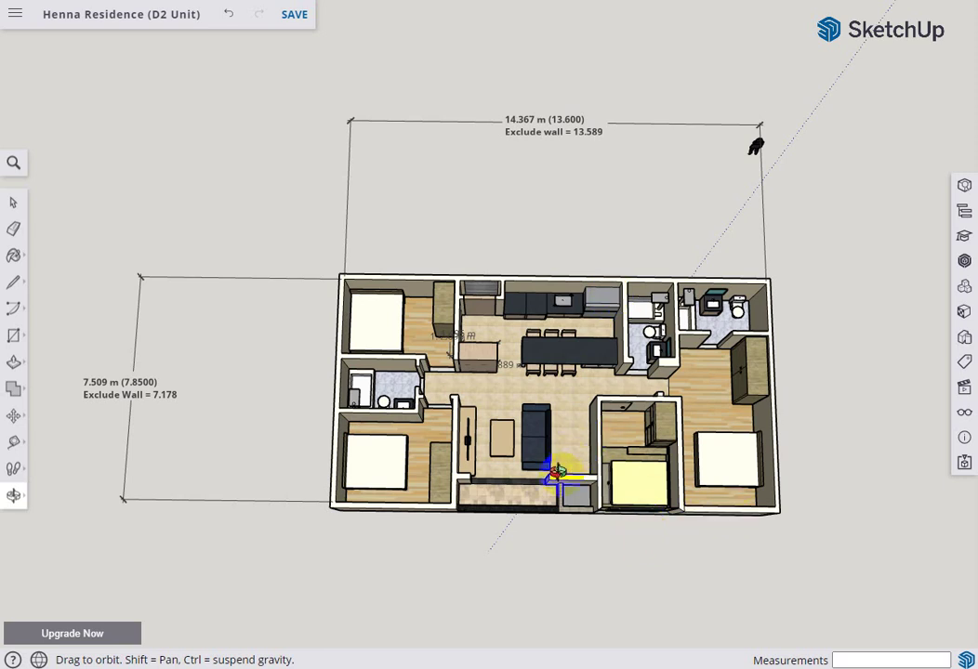
Step: Tilt the flat Henna Residence floor plan into a close oblique 3D view of the rooms
mouse_move(655, 427)
mouse_down()
mouse_move(660, 401)
mouse_move(677, 400)
mouse_move(659, 362)
mouse_move(584, 384)
mouse_move(620, 399)
mouse_move(609, 405)
mouse_move(633, 437)
mouse_move(472, 409)
mouse_move(453, 442)
mouse_move(465, 430)
mouse_move(627, 532)
mouse_move(655, 461)
mouse_move(509, 456)
mouse_move(350, 524)
mouse_move(633, 430)
mouse_move(500, 444)
mouse_move(395, 437)
mouse_up()
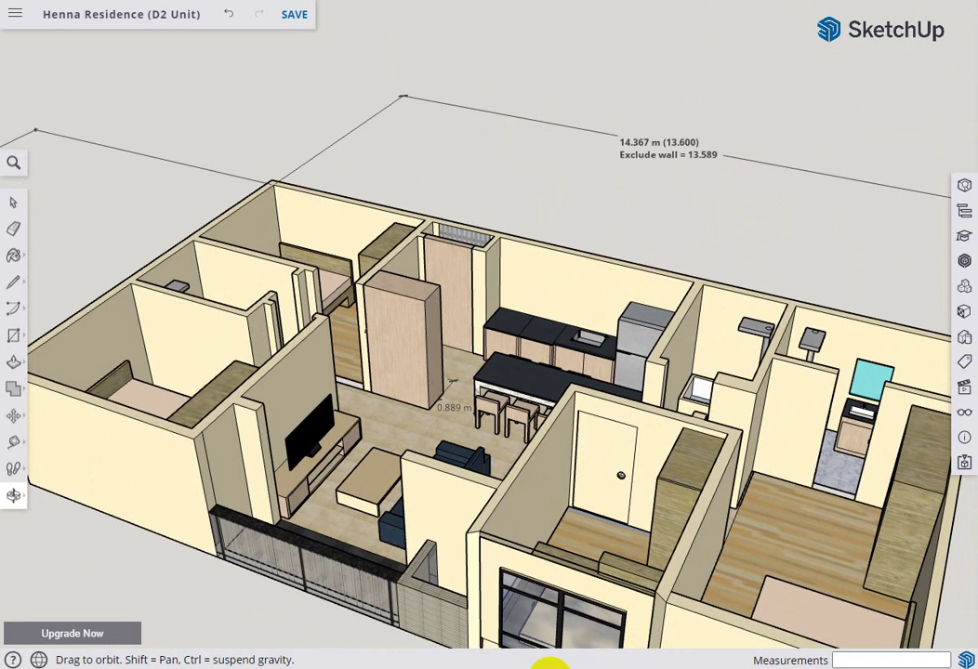
drag(578, 664, 439, 464)
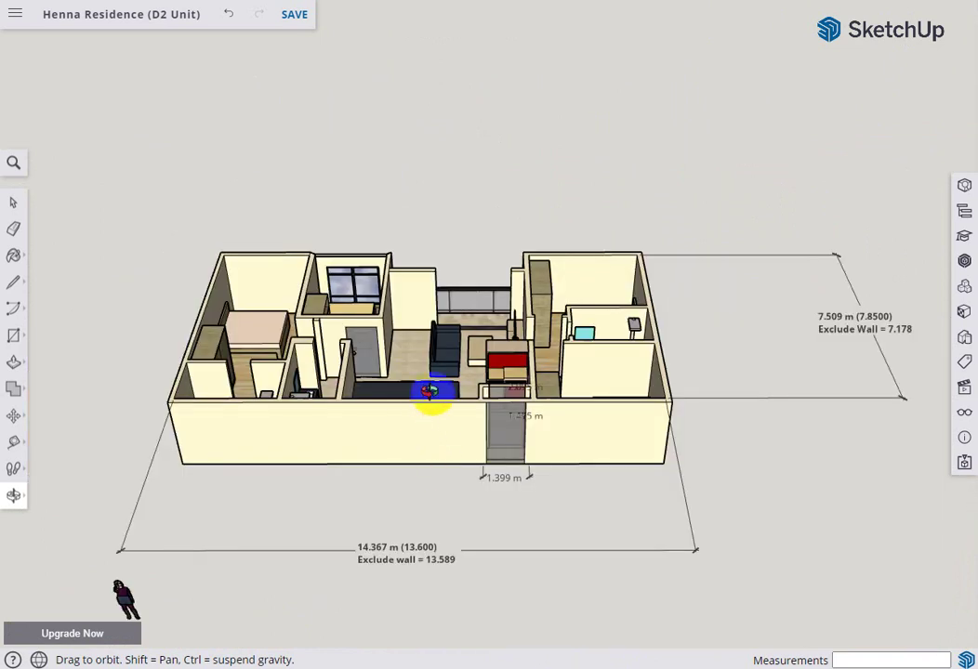
scroll(424, 418, up, 2)
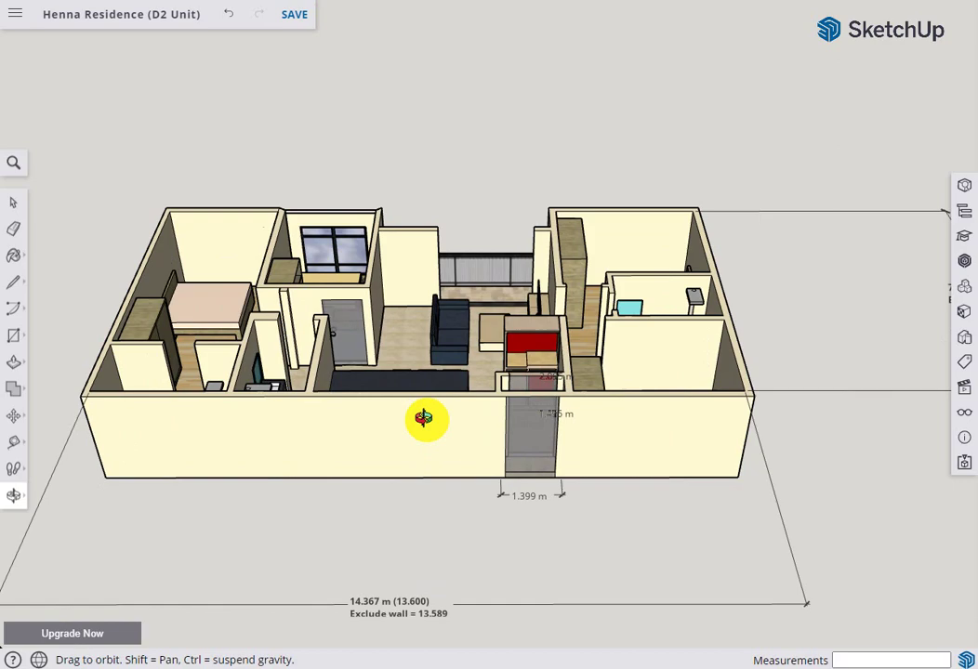
mouse_move(415, 431)
mouse_down()
mouse_move(666, 399)
mouse_move(571, 397)
mouse_move(408, 426)
mouse_move(463, 428)
mouse_move(550, 387)
mouse_move(523, 394)
mouse_move(370, 359)
mouse_move(611, 349)
mouse_move(550, 327)
mouse_move(594, 316)
mouse_move(603, 277)
mouse_move(596, 282)
mouse_up()
scroll(520, 400, up, 2)
Step: Zoom in from the entrance door and look down steeply at the tall cabinet's side
scroll(596, 281, up, 2)
scroll(584, 283, up, 2)
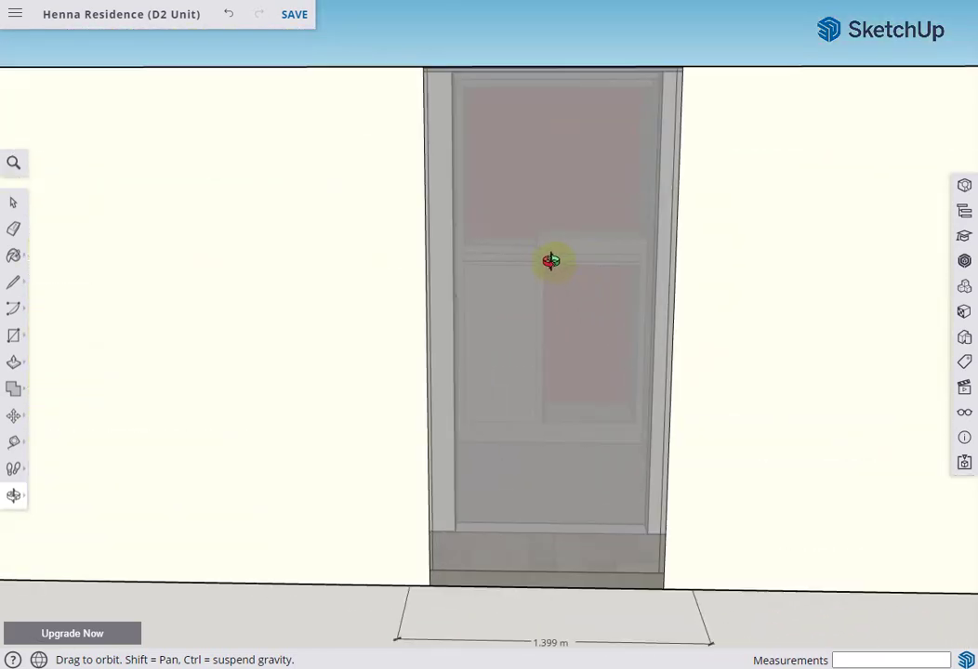
scroll(551, 260, up, 2)
mouse_move(587, 665)
mouse_down()
mouse_move(550, 264)
mouse_move(550, 403)
mouse_move(522, 245)
mouse_move(469, 261)
mouse_move(627, 327)
mouse_up()
scroll(558, 218, down, 5)
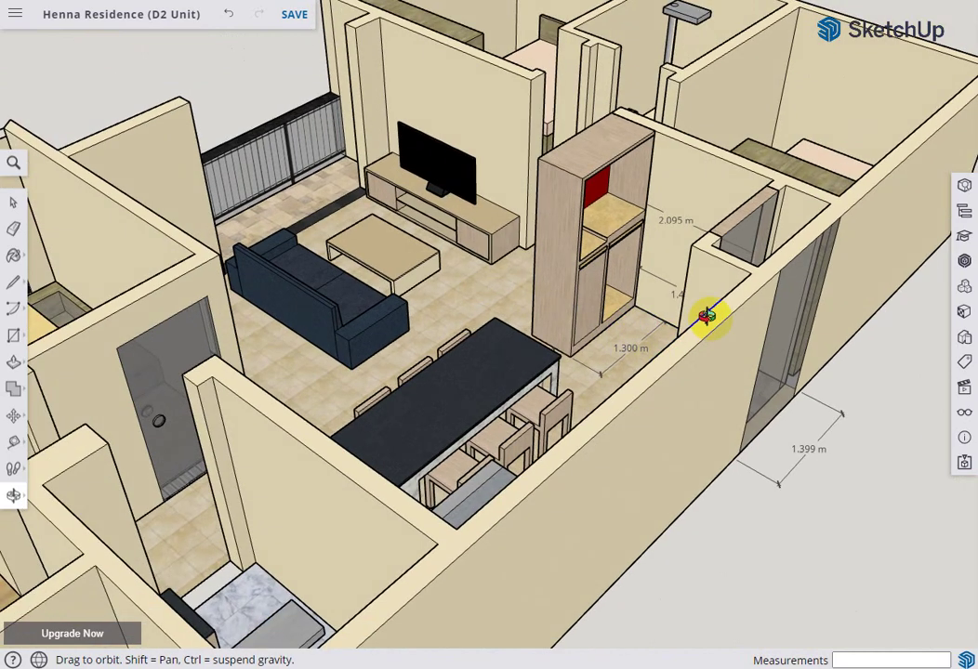
drag(706, 317, 698, 183)
scroll(620, 393, up, 4)
scroll(610, 421, up, 1)
mouse_move(567, 434)
mouse_down()
mouse_move(716, 438)
mouse_move(550, 428)
mouse_move(614, 424)
mouse_up()
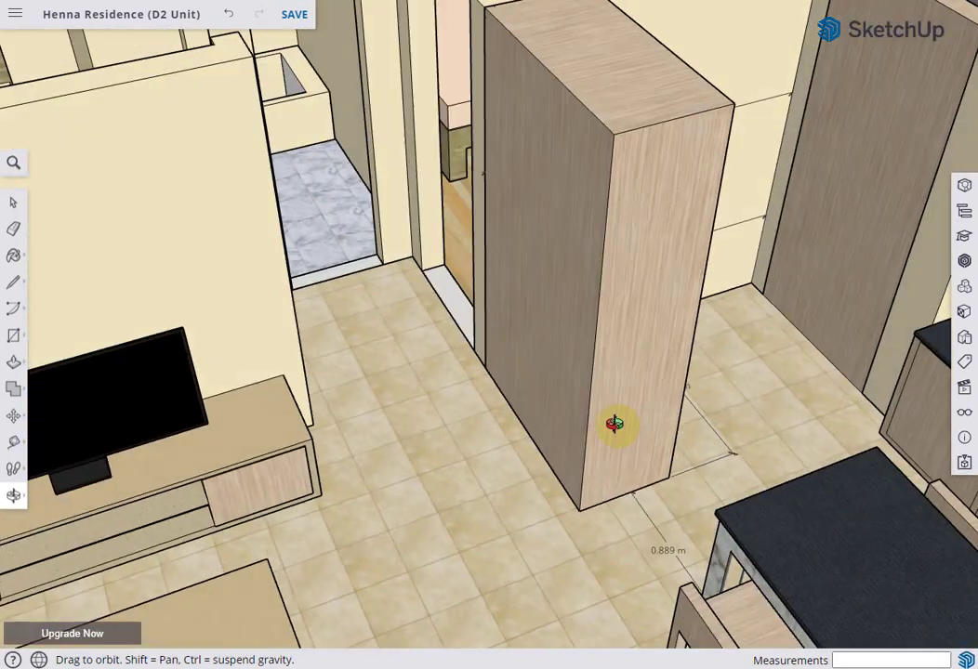
scroll(614, 424, down, 2)
scroll(611, 418, down, 2)
Step: Orbit through the living area to view the sofa, kitchen island and chairs
mouse_move(759, 418)
mouse_down()
mouse_move(494, 394)
mouse_move(401, 360)
mouse_move(399, 309)
mouse_up()
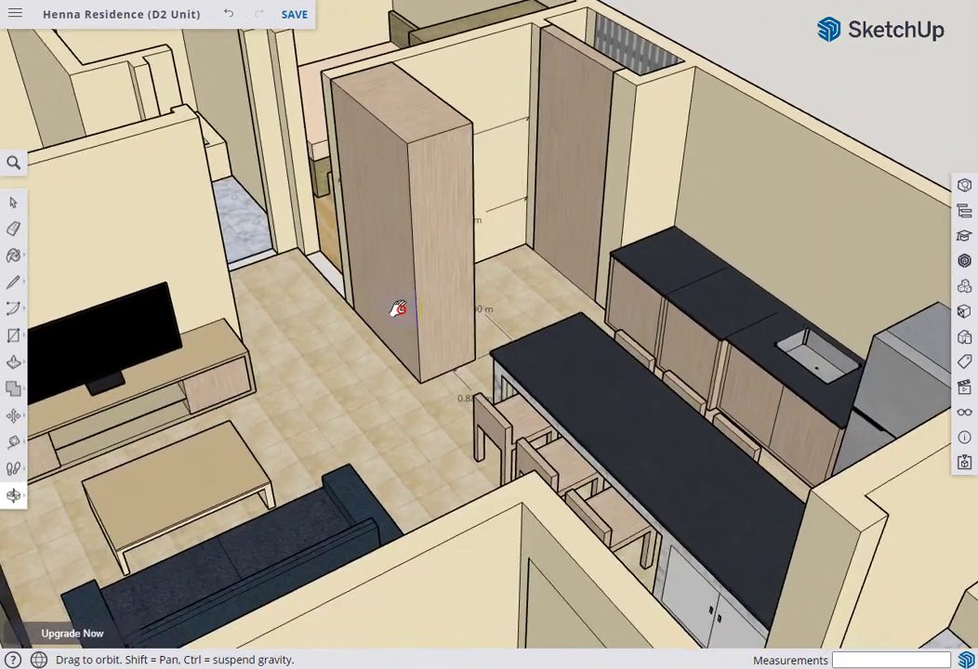
mouse_move(520, 371)
mouse_down()
mouse_move(491, 345)
mouse_move(633, 381)
mouse_move(512, 388)
mouse_move(583, 373)
mouse_move(521, 362)
mouse_up()
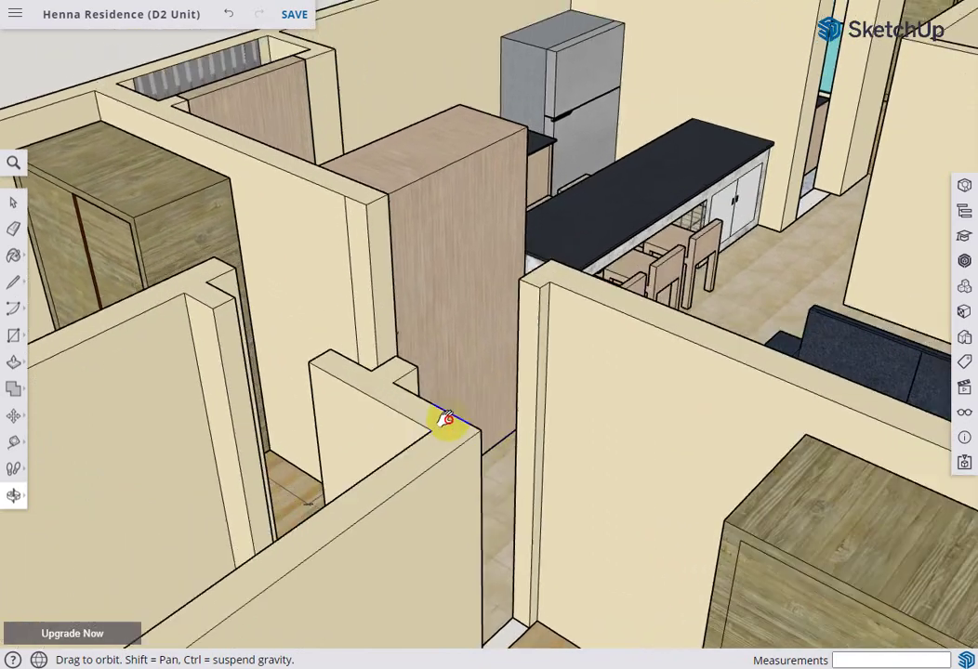
mouse_move(447, 419)
mouse_down()
mouse_move(339, 408)
mouse_move(486, 457)
mouse_up()
mouse_move(370, 436)
mouse_down()
mouse_move(539, 395)
mouse_move(514, 429)
mouse_move(528, 393)
mouse_move(349, 388)
mouse_move(300, 399)
mouse_move(681, 307)
mouse_move(596, 279)
mouse_up()
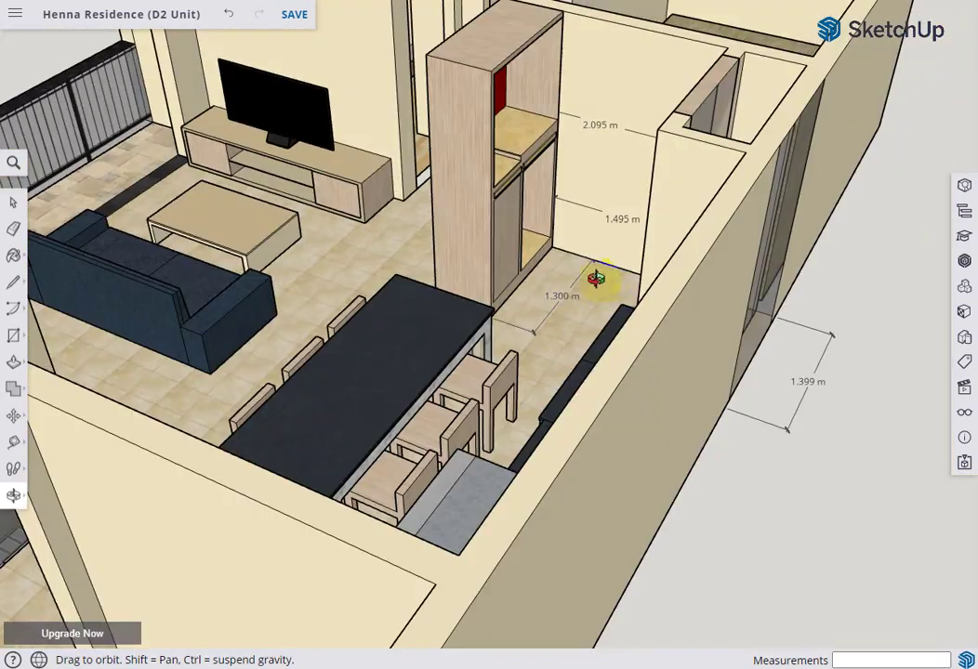
Step: Swing in close on the tall cabinet, then zoom out to the living and dining area
mouse_move(363, 308)
mouse_down()
mouse_move(574, 203)
mouse_move(498, 152)
mouse_move(581, 225)
mouse_move(679, 221)
mouse_up()
scroll(613, 297, down, 2)
scroll(585, 334, down, 2)
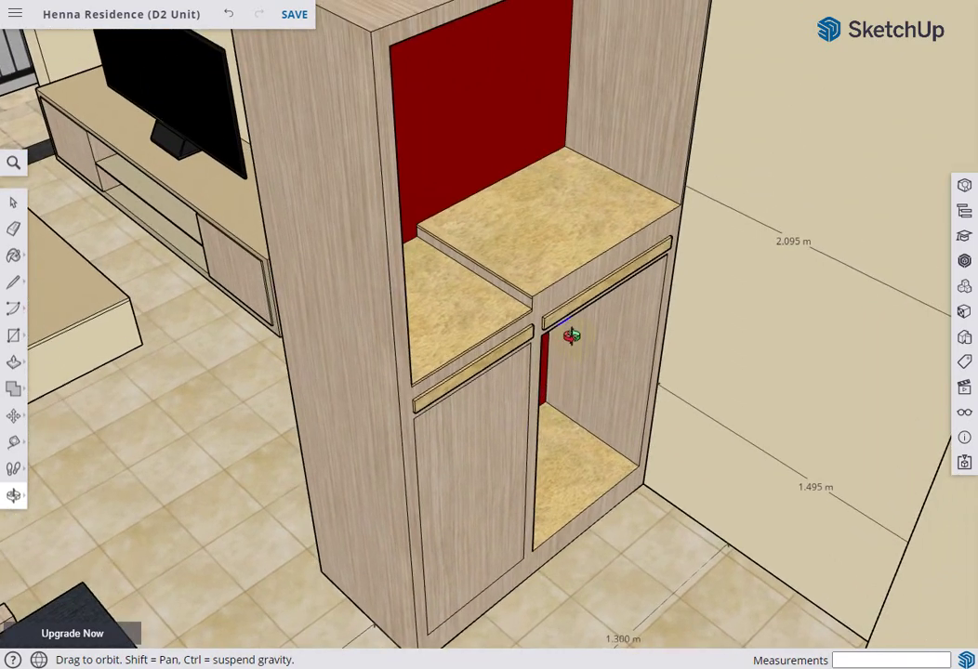
scroll(568, 343, down, 4)
scroll(549, 313, down, 2)
scroll(510, 316, down, 2)
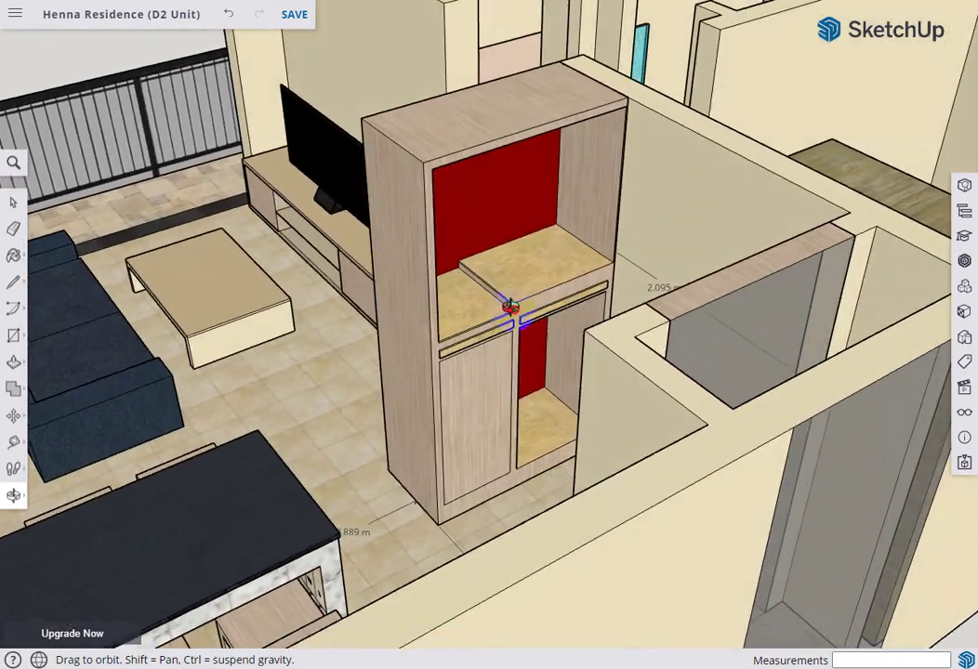
scroll(471, 371, down, 2)
scroll(422, 392, down, 2)
scroll(437, 391, down, 3)
scroll(470, 418, down, 1)
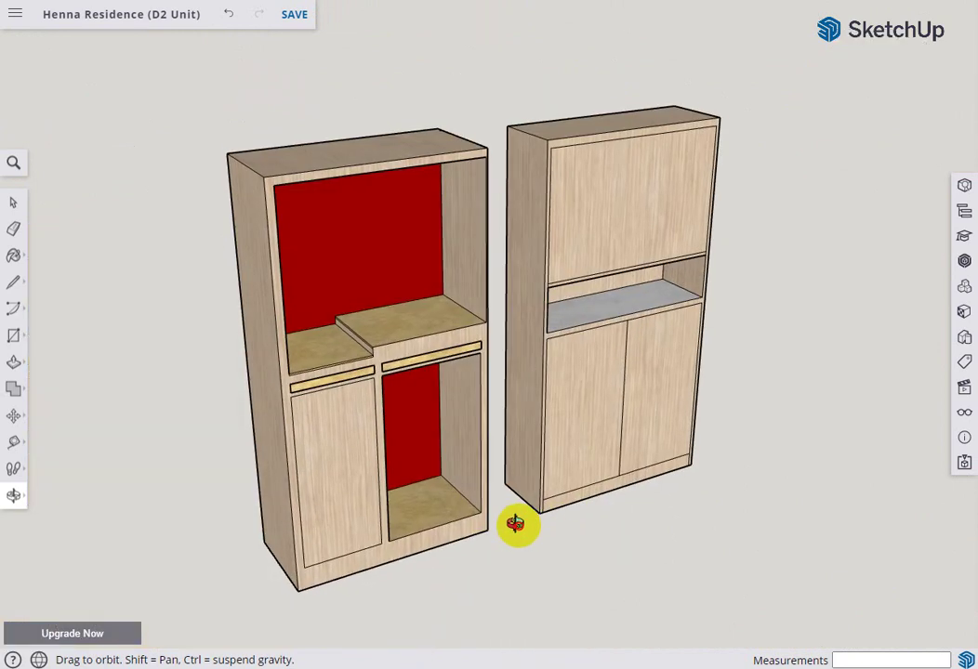
Step: Orbit the two isolated cabinets from a frontal view to three-quarter angles showing their dimensions
drag(515, 523, 330, 414)
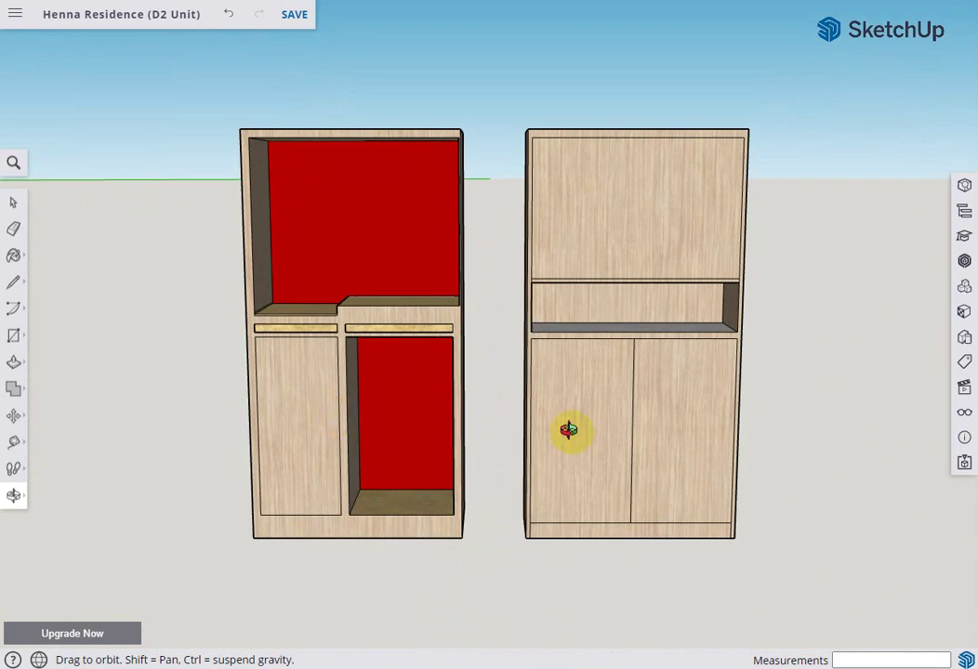
mouse_move(548, 432)
mouse_down()
mouse_move(450, 490)
mouse_move(389, 495)
mouse_move(457, 470)
mouse_move(460, 440)
mouse_move(369, 457)
mouse_move(463, 447)
mouse_move(395, 462)
mouse_move(391, 443)
mouse_move(522, 454)
mouse_move(323, 425)
mouse_move(414, 426)
mouse_move(311, 386)
mouse_move(544, 447)
mouse_move(604, 613)
mouse_up()
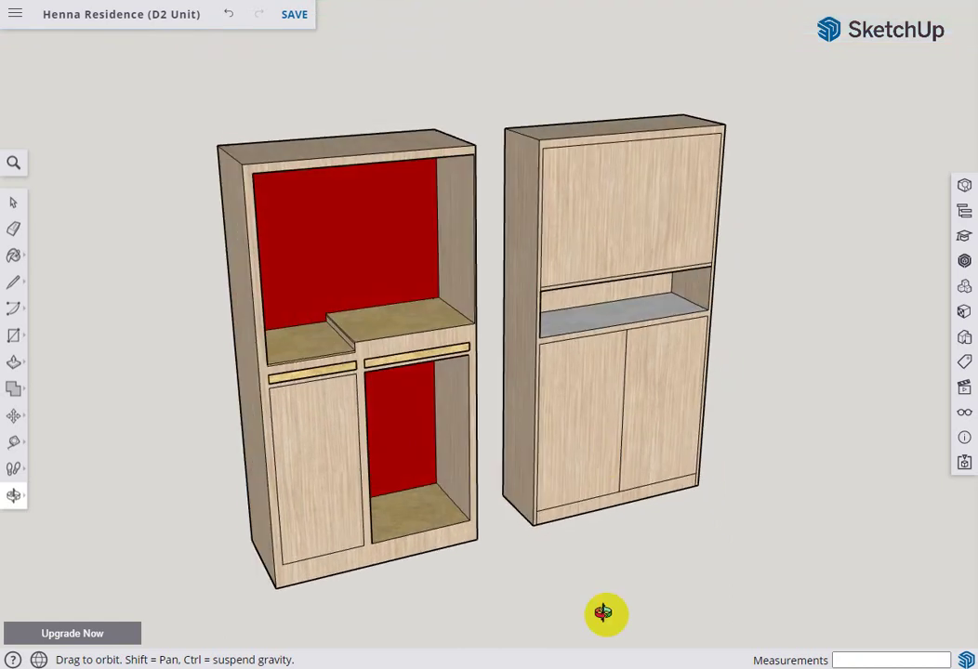
drag(592, 664, 492, 568)
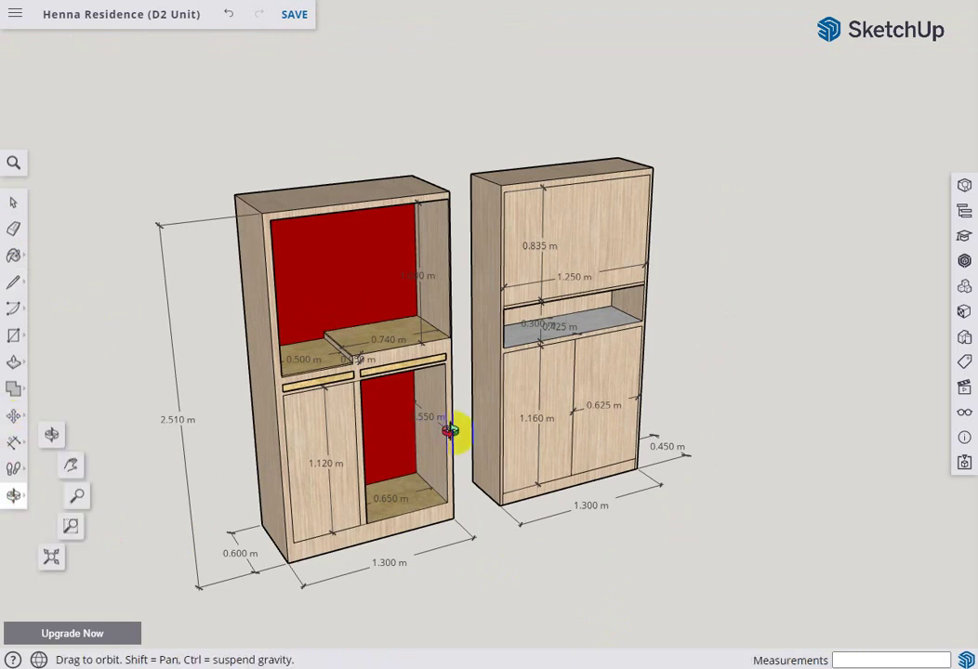
drag(387, 397, 339, 392)
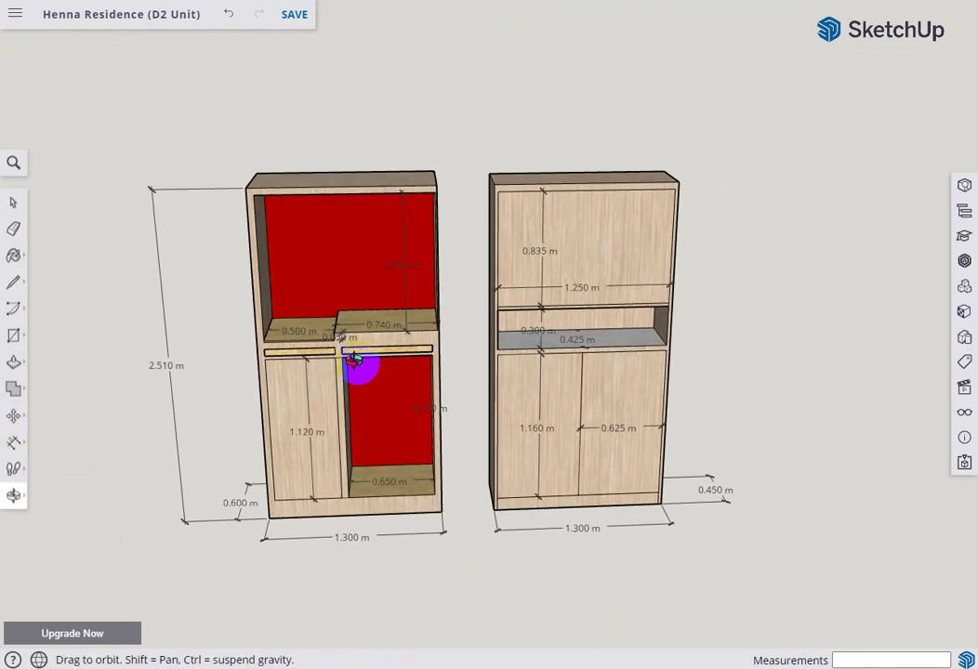
scroll(358, 362, up, 3)
scroll(325, 430, down, 3)
mouse_move(312, 445)
mouse_down()
mouse_move(454, 421)
mouse_move(398, 536)
mouse_move(431, 523)
mouse_move(603, 542)
mouse_up()
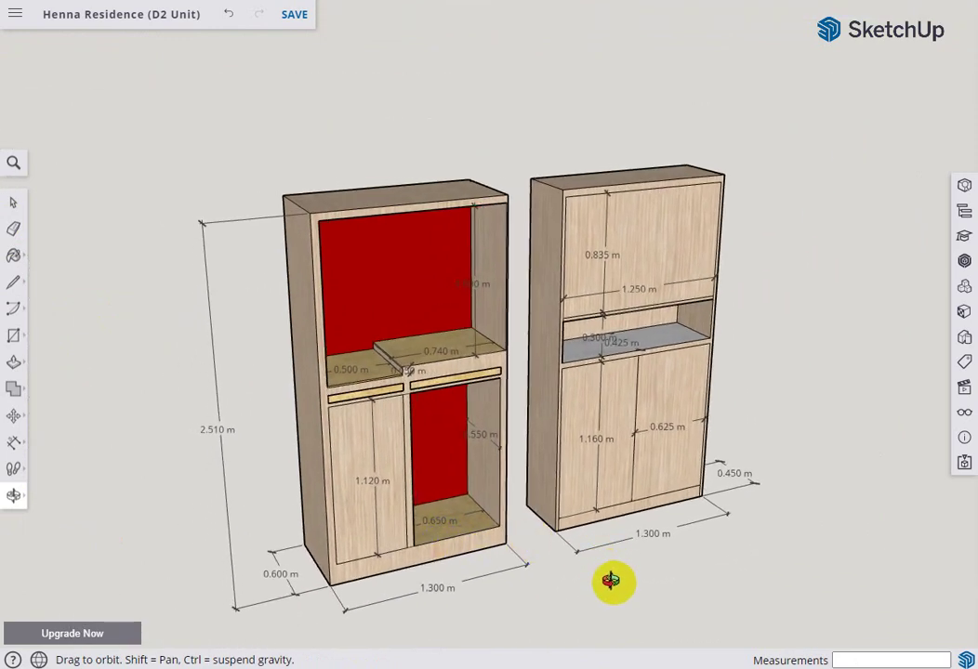
scroll(379, 368, up, 3)
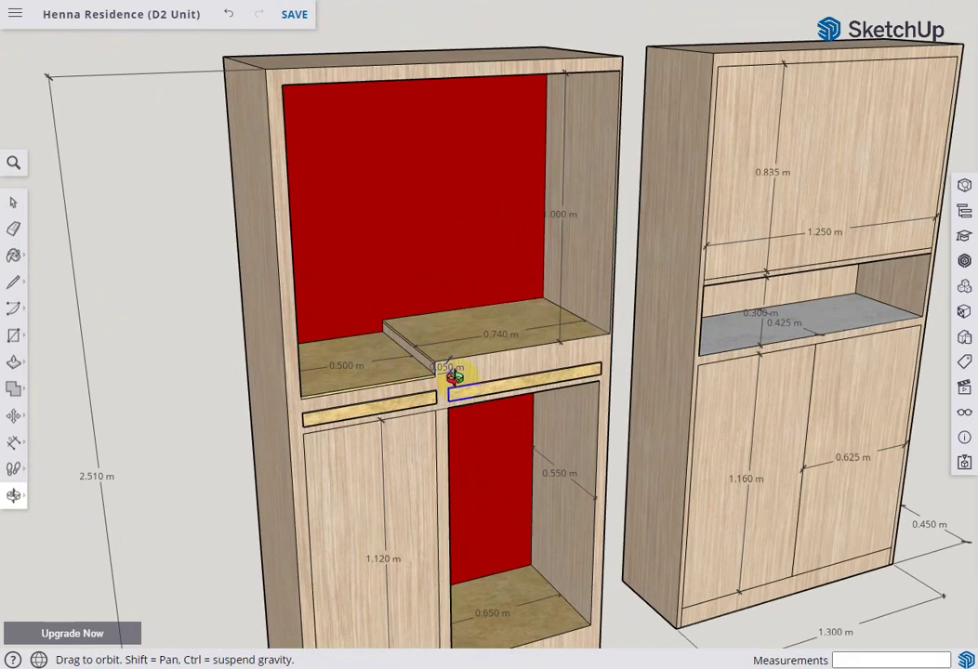
scroll(454, 375, up, 2)
scroll(454, 374, down, 5)
mouse_move(613, 338)
mouse_down()
mouse_move(523, 339)
mouse_move(584, 330)
mouse_up()
scroll(584, 330, up, 5)
mouse_move(635, 359)
mouse_down()
mouse_move(552, 313)
mouse_move(518, 338)
mouse_up()
scroll(593, 359, down, 3)
scroll(447, 449, down, 2)
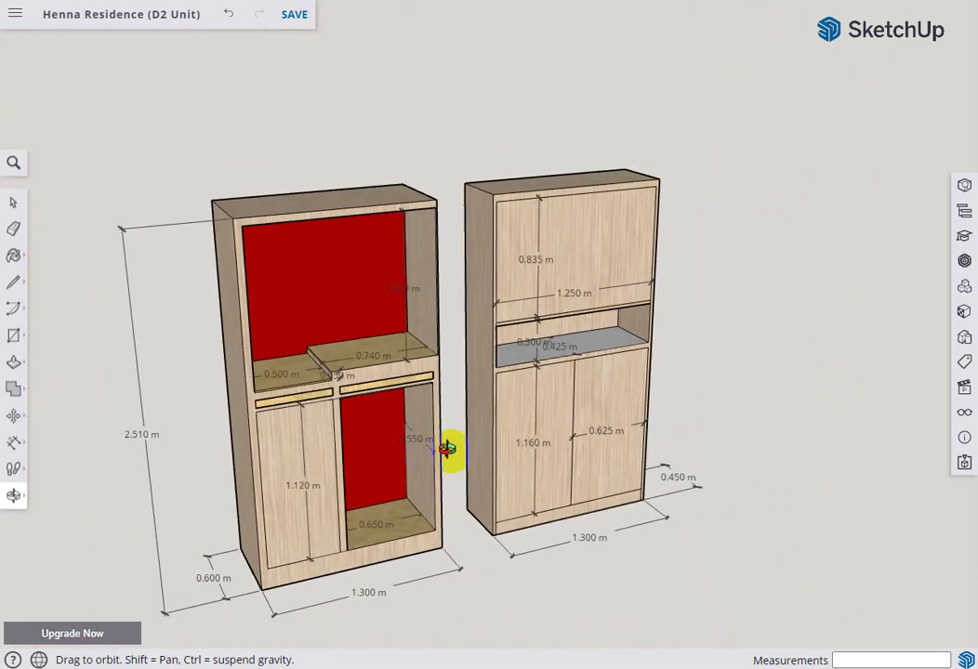
mouse_move(419, 450)
mouse_down()
mouse_move(598, 416)
mouse_move(453, 415)
mouse_move(430, 403)
mouse_move(423, 354)
mouse_up()
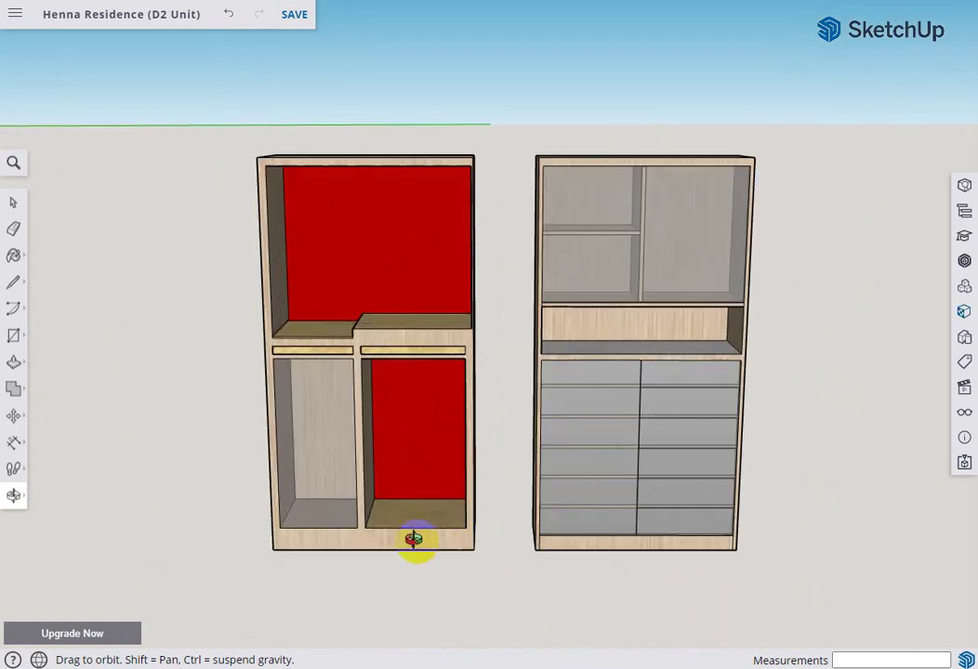
Step: Orbit past the isolated cabinets' sides and backs to the cabinet standing in the room
mouse_move(425, 458)
mouse_down()
mouse_move(622, 462)
mouse_move(346, 457)
mouse_up()
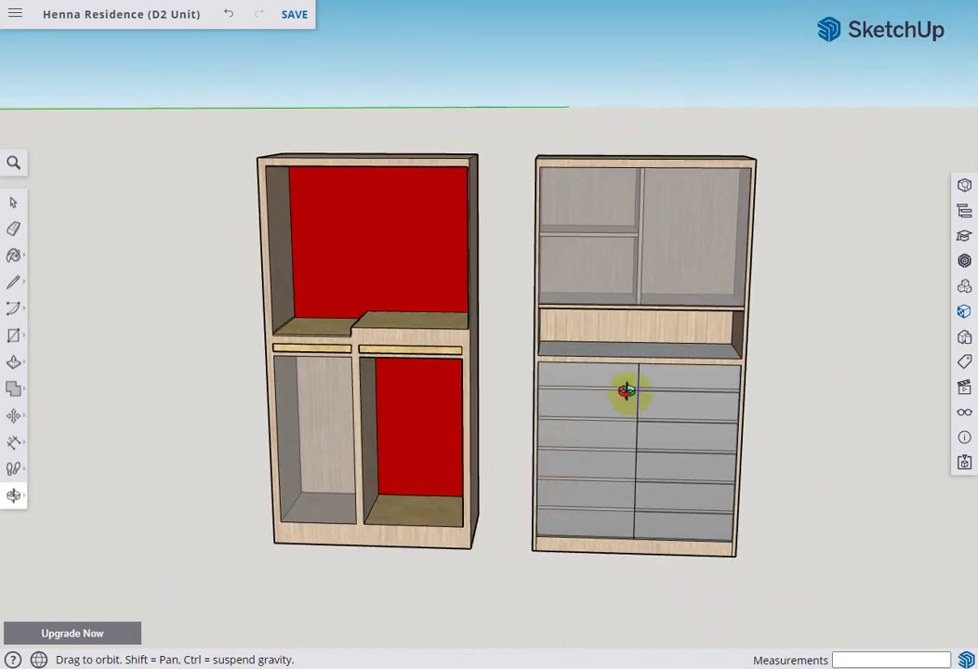
scroll(638, 362, up, 3)
mouse_move(642, 345)
mouse_down()
mouse_move(694, 422)
mouse_move(631, 408)
mouse_move(472, 403)
mouse_move(615, 408)
mouse_move(539, 449)
mouse_move(517, 434)
mouse_move(556, 601)
mouse_up()
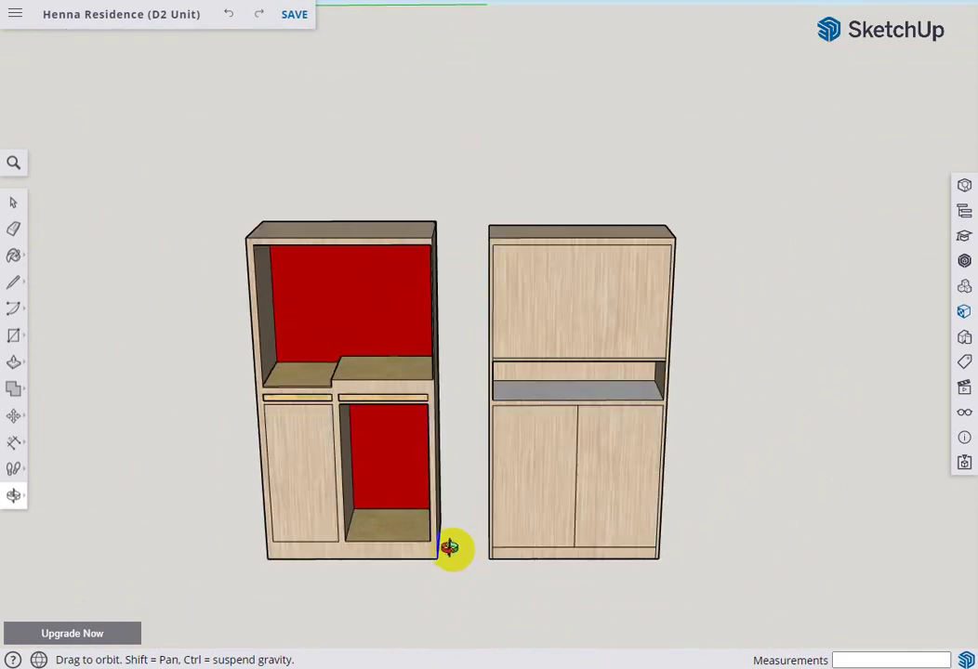
mouse_move(451, 530)
mouse_down()
mouse_move(644, 524)
mouse_move(421, 546)
mouse_move(584, 557)
mouse_move(740, 527)
mouse_up()
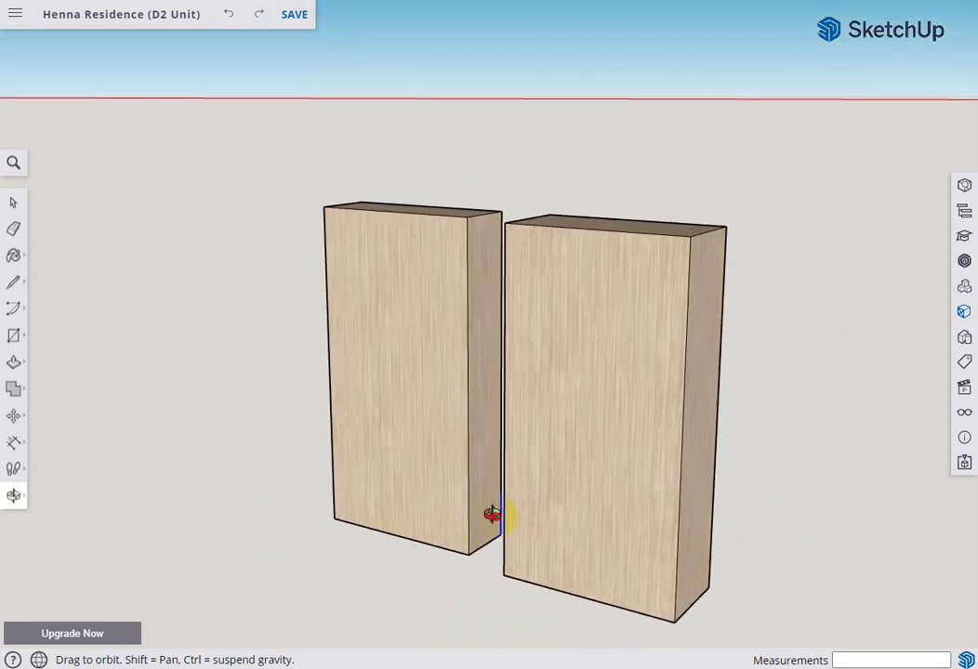
mouse_move(551, 498)
mouse_down()
mouse_move(509, 482)
mouse_move(610, 521)
mouse_move(531, 506)
mouse_move(588, 664)
mouse_up()
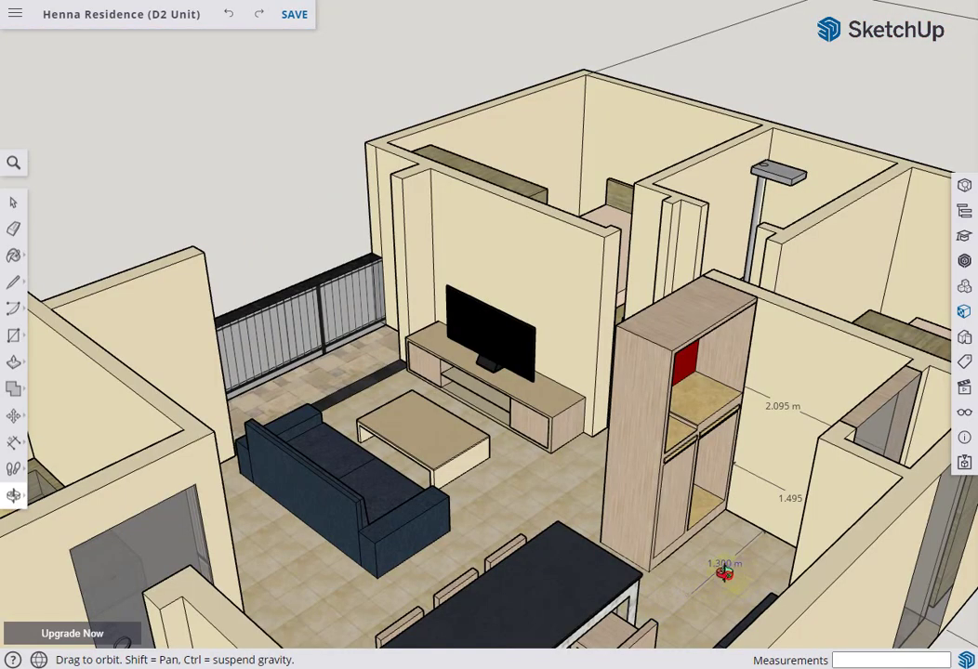
mouse_move(724, 573)
mouse_down()
mouse_move(615, 588)
mouse_move(510, 642)
mouse_move(417, 651)
mouse_move(424, 621)
mouse_move(426, 650)
mouse_move(455, 564)
mouse_move(474, 465)
mouse_move(613, 560)
mouse_move(494, 534)
mouse_move(580, 449)
mouse_move(711, 408)
mouse_move(567, 400)
mouse_move(520, 411)
mouse_move(561, 430)
mouse_up()
Step: Circle the cabinet to see its doors and left side, then lower the view toward eye level
mouse_move(569, 655)
mouse_down()
mouse_move(594, 665)
mouse_move(571, 536)
mouse_move(471, 618)
mouse_move(389, 608)
mouse_move(403, 609)
mouse_move(428, 537)
mouse_move(541, 595)
mouse_move(651, 535)
mouse_move(636, 521)
mouse_move(663, 487)
mouse_move(550, 485)
mouse_move(582, 488)
mouse_up()
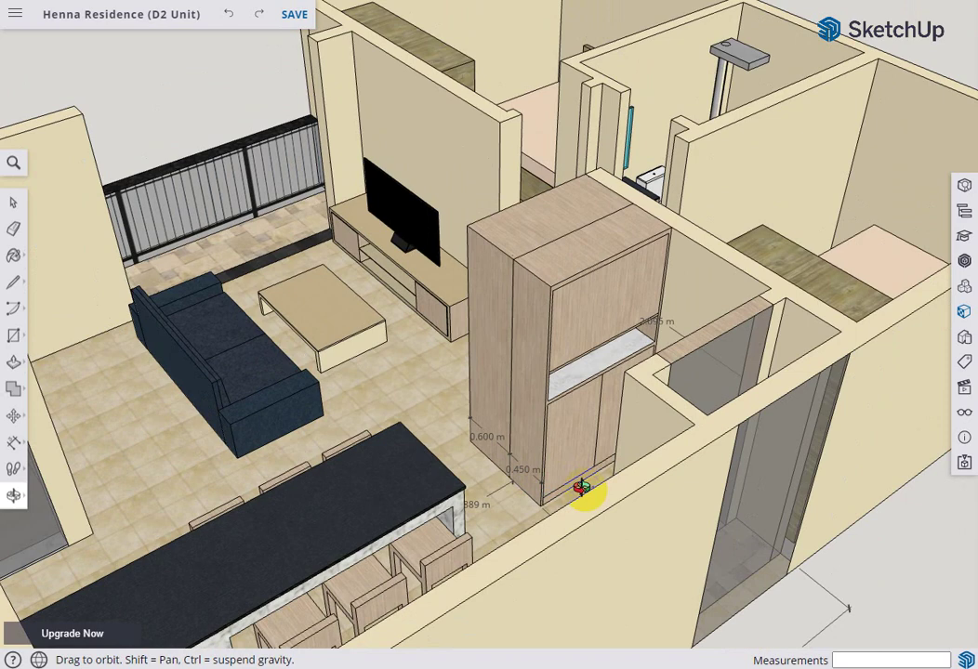
mouse_move(510, 651)
mouse_down()
mouse_move(563, 513)
mouse_move(595, 658)
mouse_up()
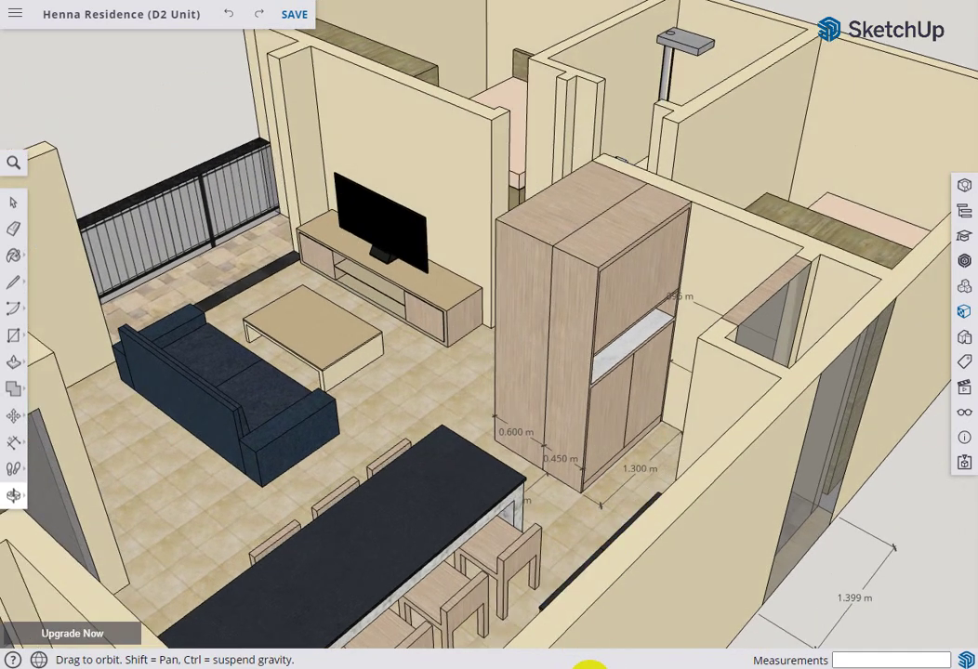
mouse_move(498, 518)
mouse_down()
mouse_move(431, 496)
mouse_move(679, 507)
mouse_up()
mouse_move(612, 518)
mouse_down()
mouse_move(570, 515)
mouse_move(669, 494)
mouse_move(670, 535)
mouse_move(509, 506)
mouse_up()
mouse_move(447, 490)
mouse_down()
mouse_move(345, 493)
mouse_move(451, 450)
mouse_move(555, 576)
mouse_up()
mouse_move(527, 468)
mouse_down()
mouse_move(536, 447)
mouse_move(554, 597)
mouse_up()
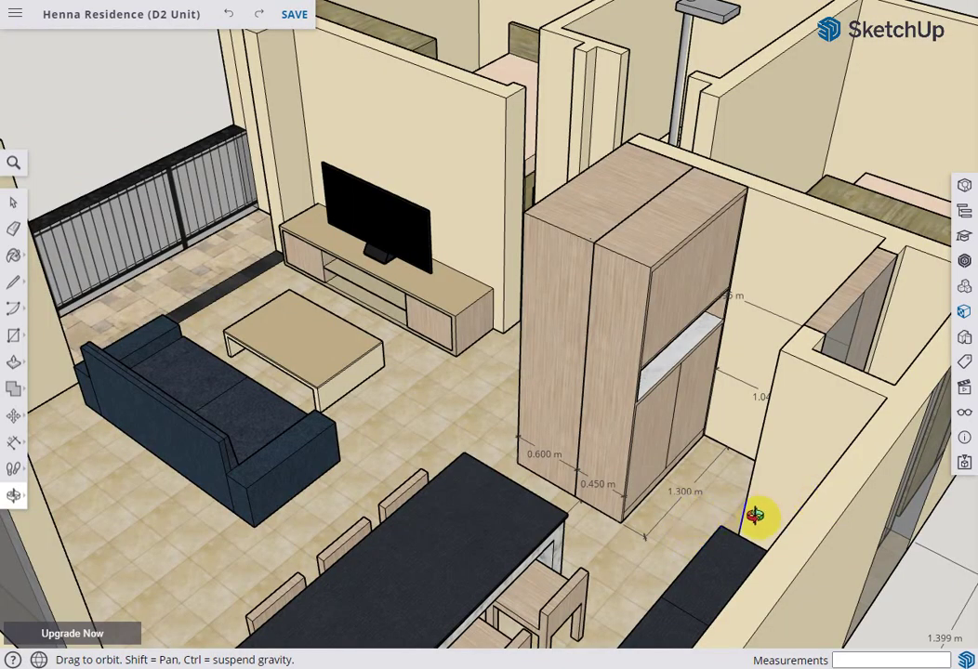
mouse_move(772, 507)
mouse_down()
mouse_move(631, 493)
mouse_move(465, 384)
mouse_move(499, 366)
mouse_move(519, 316)
mouse_move(511, 334)
mouse_move(502, 308)
mouse_move(483, 404)
mouse_move(558, 470)
mouse_move(524, 523)
mouse_move(465, 519)
mouse_move(547, 507)
mouse_move(578, 515)
mouse_move(467, 532)
mouse_move(531, 519)
mouse_move(578, 482)
mouse_move(748, 313)
mouse_move(655, 399)
mouse_move(727, 279)
mouse_up()
Step: Zoom and orbit down to eye level beside the cabinet and kitchen island
scroll(706, 316, up, 3)
scroll(635, 371, up, 3)
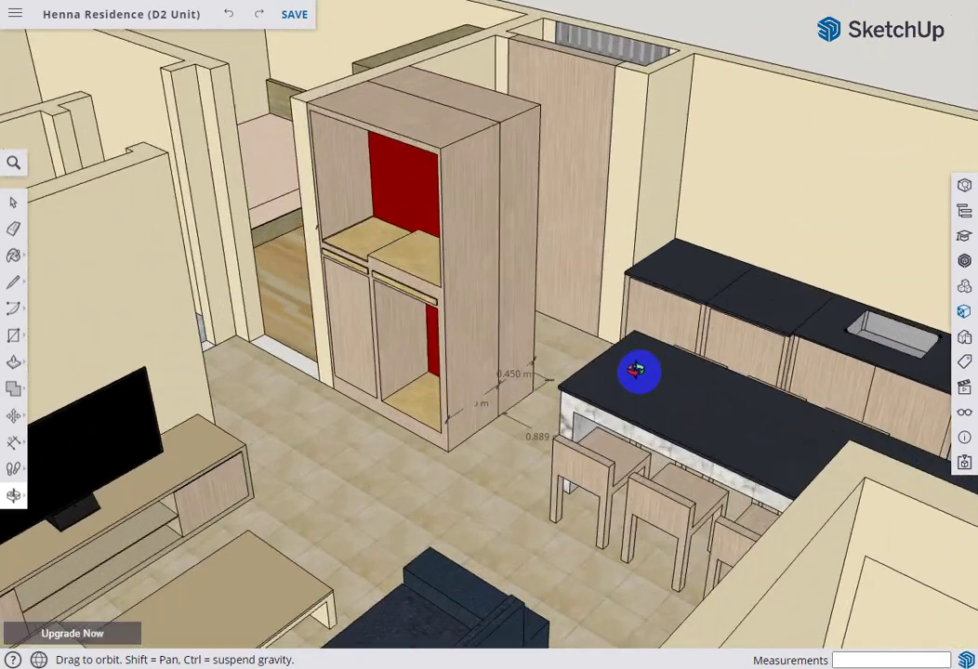
scroll(525, 429, down, 2)
scroll(507, 446, down, 2)
scroll(532, 465, down, 2)
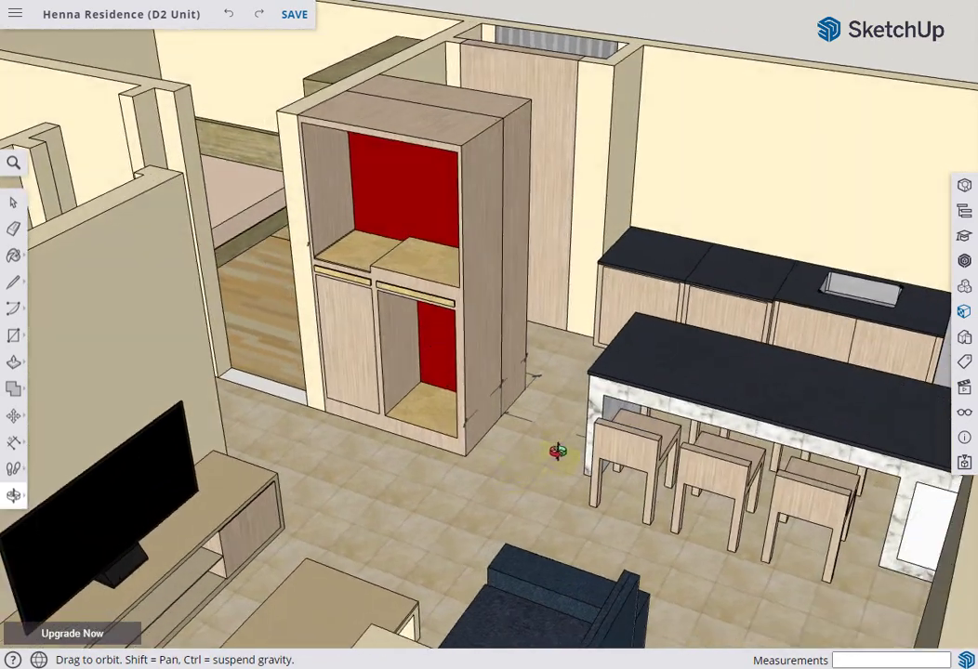
scroll(560, 454, down, 3)
mouse_move(577, 419)
mouse_down()
mouse_move(500, 465)
mouse_move(589, 520)
mouse_move(527, 411)
mouse_up()
scroll(527, 411, down, 3)
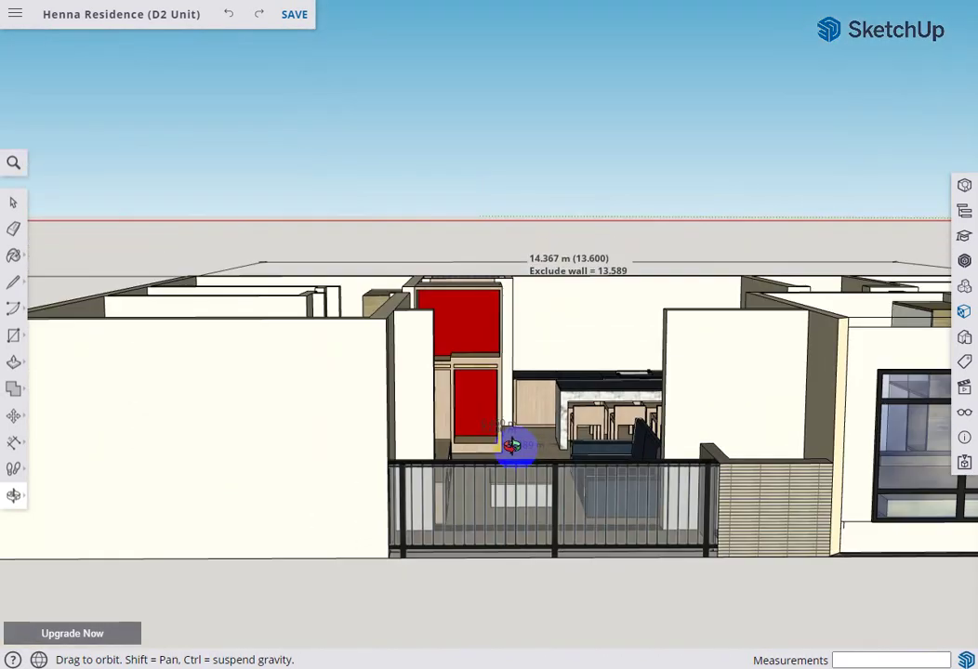
Step: Orbit higher around the red-backed shelves until the kitchen chairs come into view
scroll(517, 412, up, 2)
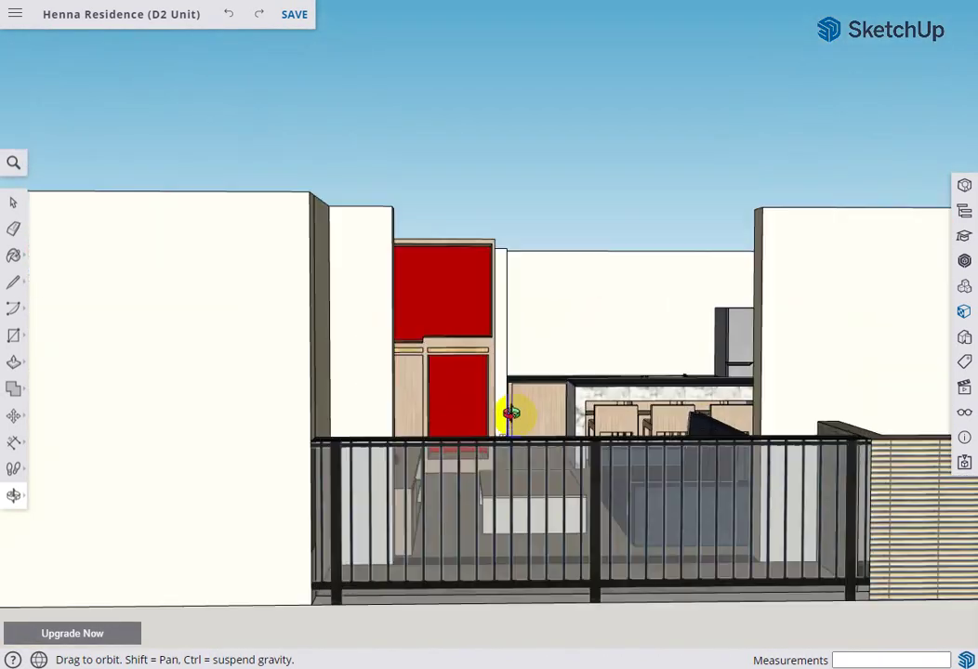
scroll(509, 410, up, 2)
scroll(513, 417, up, 2)
drag(510, 426, 507, 458)
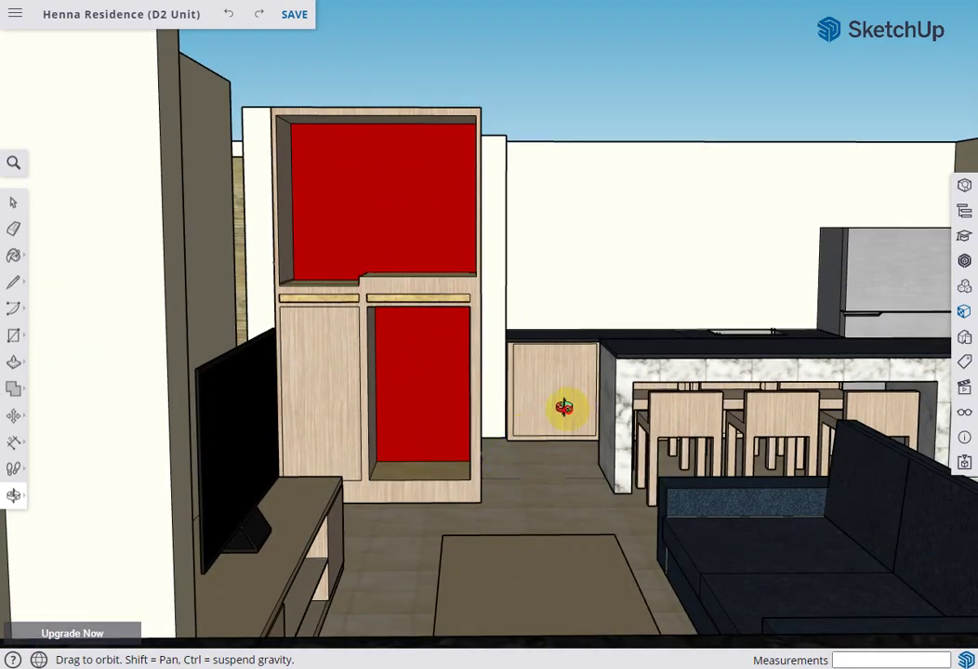
drag(564, 407, 431, 465)
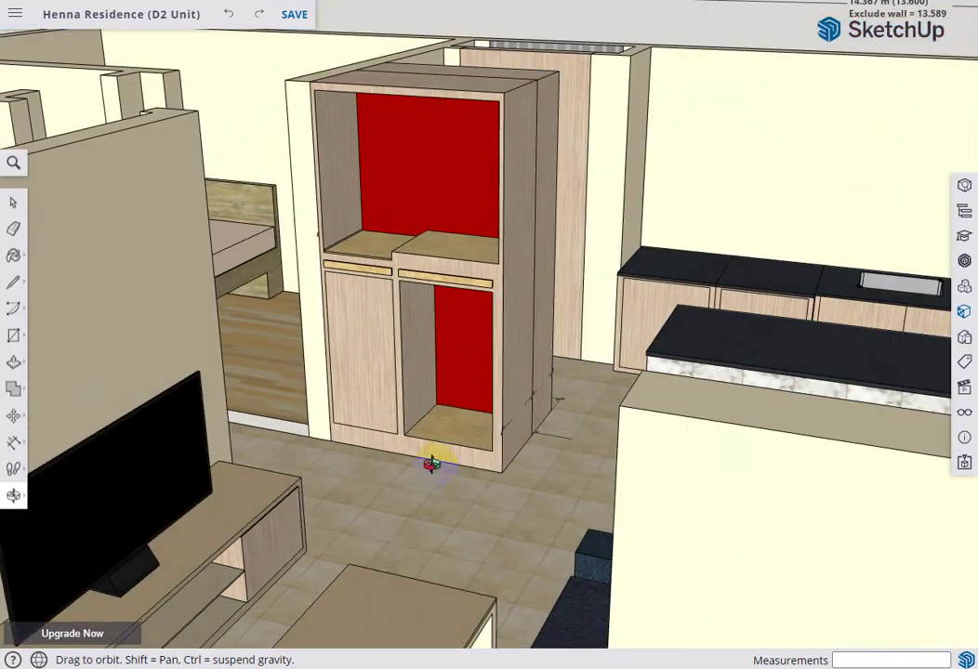
scroll(523, 408, down, 3)
mouse_move(523, 408)
mouse_down()
mouse_move(369, 472)
mouse_move(454, 486)
mouse_move(343, 508)
mouse_up()
Step: Zoom out and orbit up to a higher side view of the whole house
scroll(519, 480, down, 3)
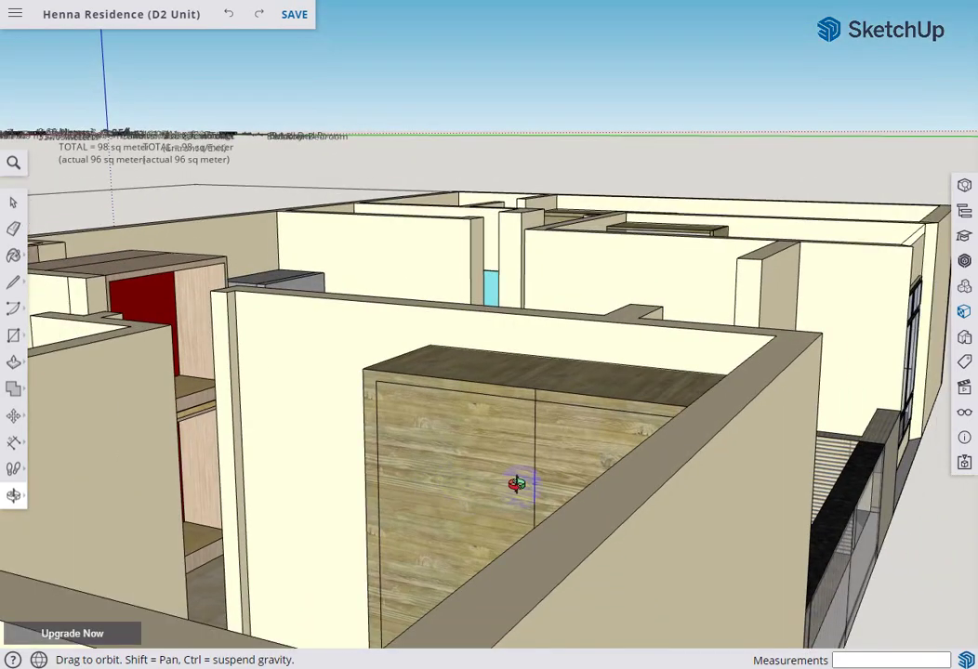
scroll(507, 465, down, 2)
drag(458, 495, 566, 655)
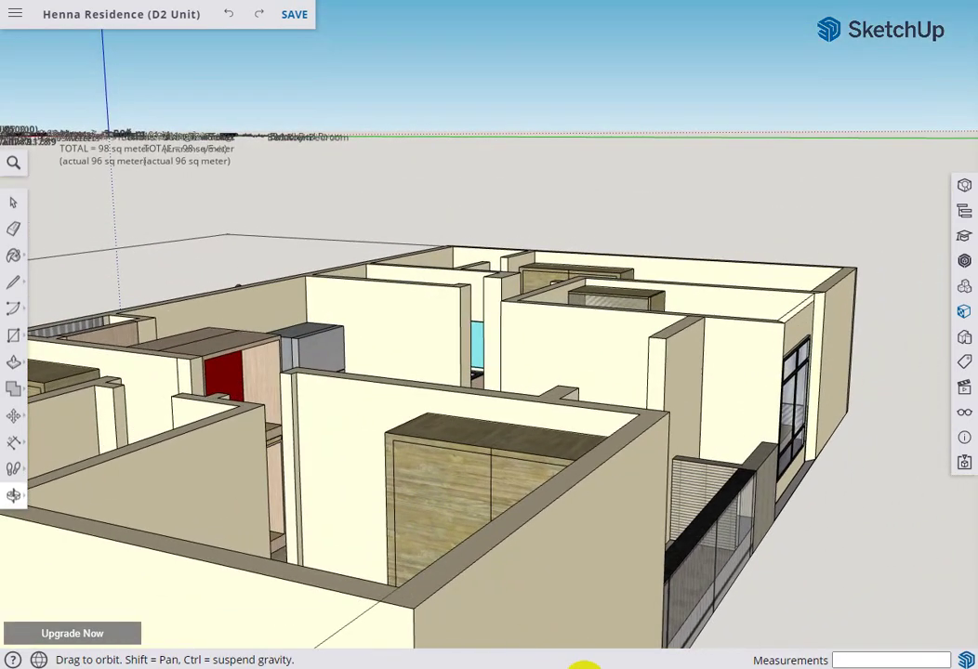
scroll(389, 414, up, 5)
scroll(338, 421, up, 2)
scroll(333, 429, up, 1)
scroll(327, 290, up, 2)
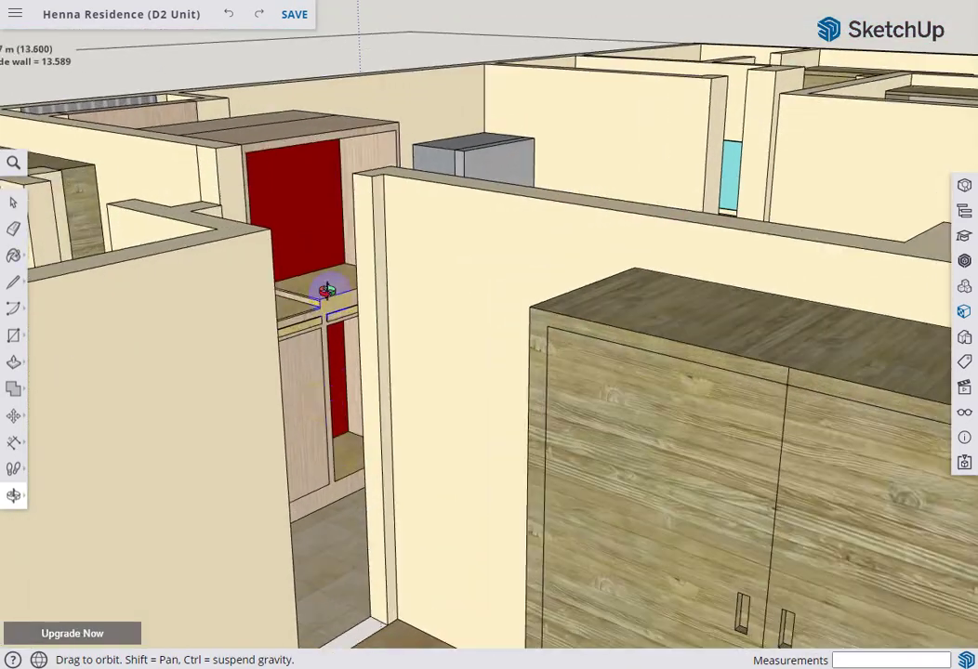
scroll(326, 290, up, 1)
mouse_move(332, 436)
mouse_down()
mouse_move(367, 484)
mouse_move(343, 475)
mouse_move(308, 487)
mouse_up()
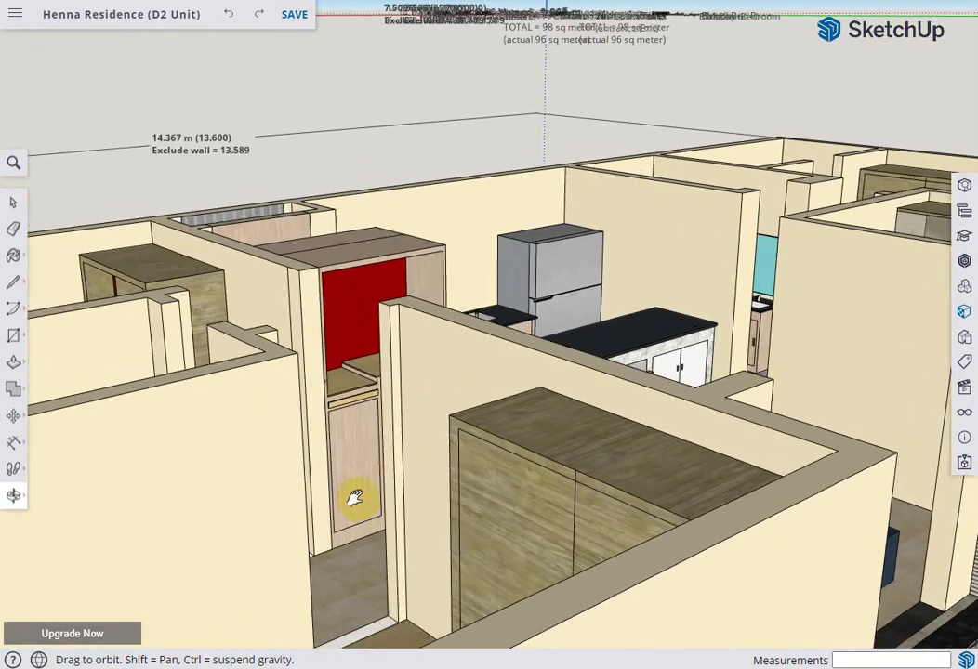
scroll(356, 499, up, 2)
Step: Rotate past the wardrobe and fridge until the red cabinet faces the view above the TV
mouse_move(395, 490)
mouse_down()
mouse_move(467, 481)
mouse_move(476, 492)
mouse_move(576, 514)
mouse_up()
scroll(475, 492, down, 3)
drag(706, 514, 635, 497)
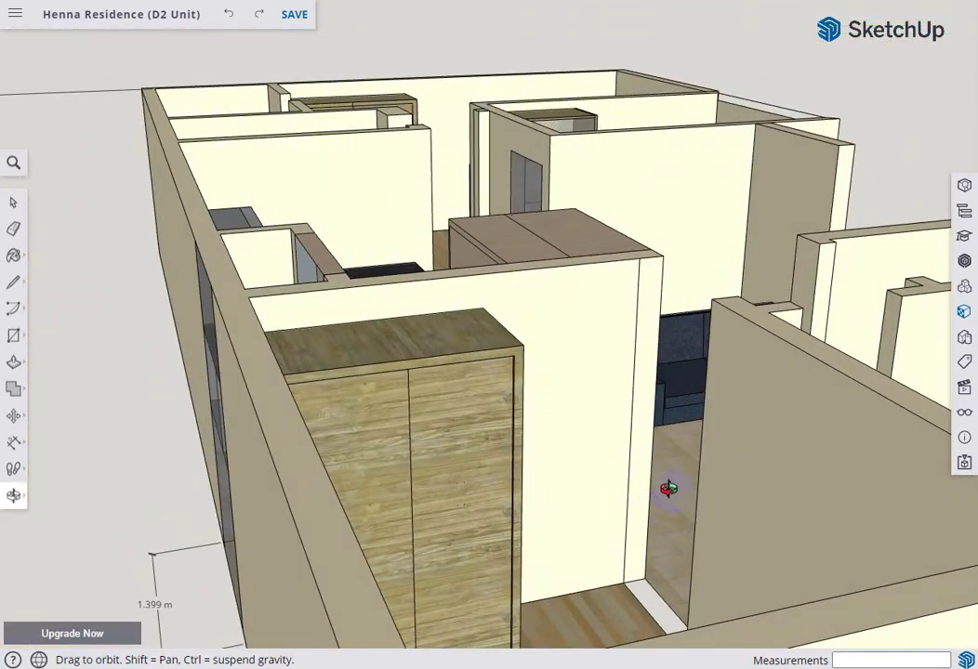
mouse_move(490, 486)
mouse_down()
mouse_move(535, 474)
mouse_move(489, 462)
mouse_move(322, 476)
mouse_move(509, 456)
mouse_move(544, 473)
mouse_up()
drag(443, 480, 493, 461)
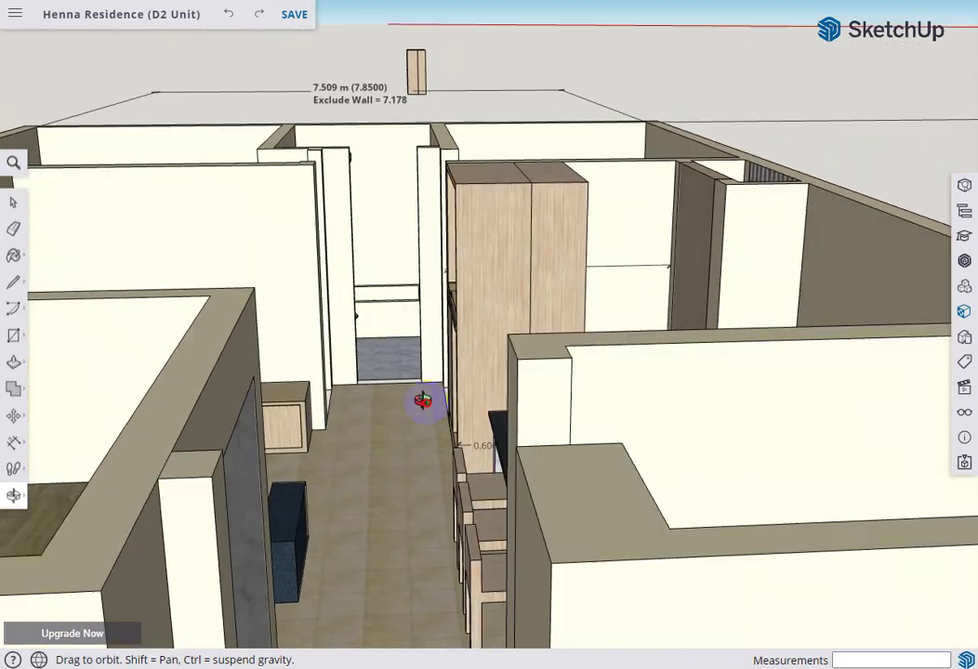
mouse_move(423, 399)
mouse_down()
mouse_move(414, 382)
mouse_move(428, 336)
mouse_move(426, 387)
mouse_move(618, 456)
mouse_move(615, 406)
mouse_move(576, 433)
mouse_move(496, 421)
mouse_move(373, 425)
mouse_move(364, 509)
mouse_move(403, 399)
mouse_move(497, 421)
mouse_move(571, 278)
mouse_up()
Step: Zoom in on the cabinet's marble shelf and view its door side from the left
scroll(558, 276, up, 2)
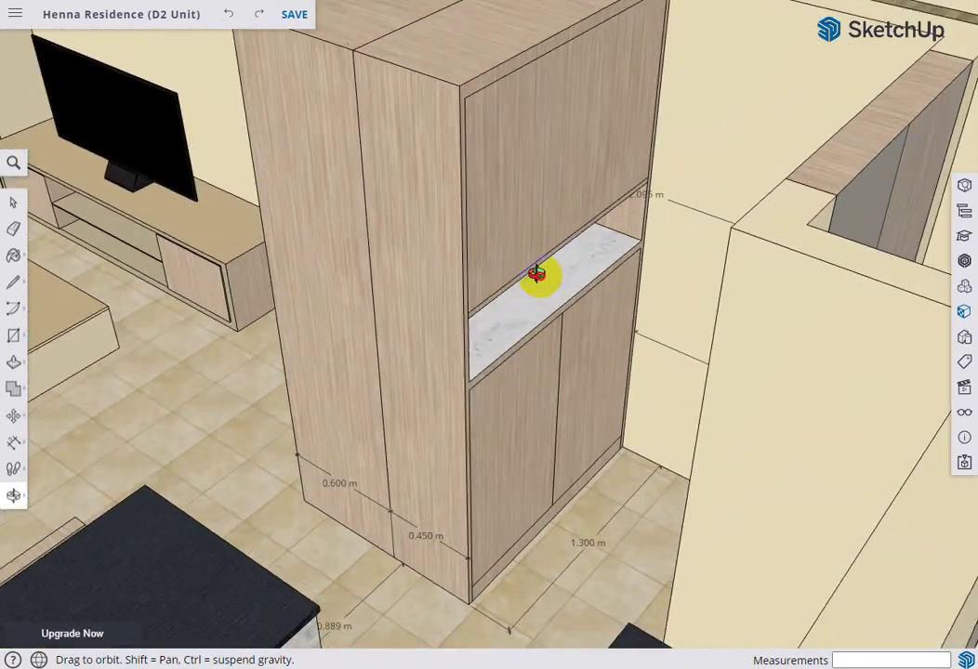
scroll(531, 270, up, 2)
scroll(525, 283, up, 2)
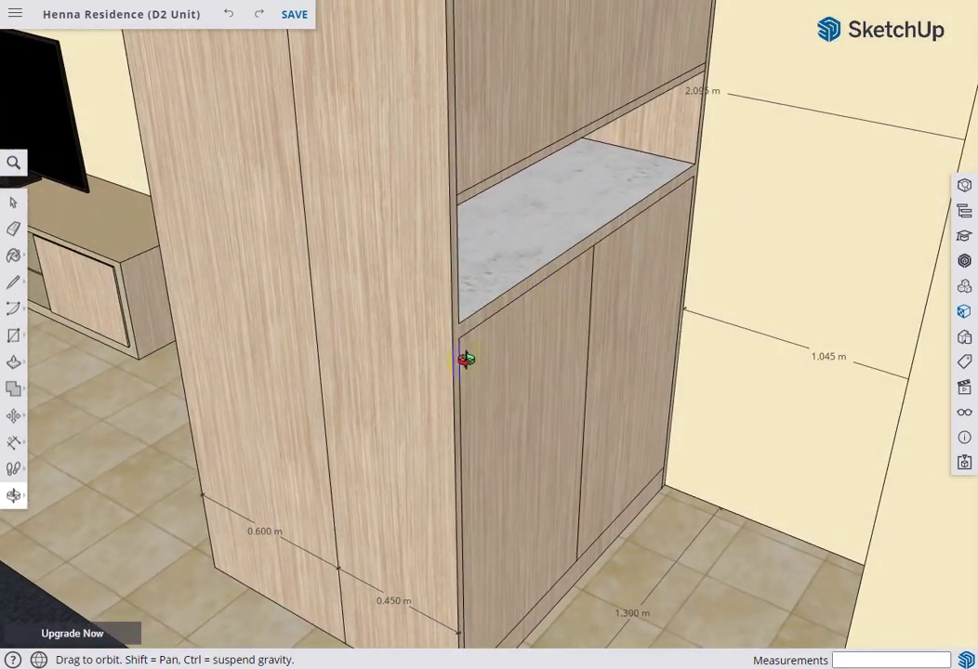
scroll(465, 359, down, 5)
mouse_move(413, 406)
mouse_down()
mouse_move(353, 439)
mouse_move(406, 484)
mouse_move(482, 492)
mouse_move(576, 467)
mouse_move(666, 392)
mouse_move(642, 429)
mouse_up()
scroll(582, 465, down, 3)
scroll(599, 457, down, 2)
scroll(650, 410, down, 3)
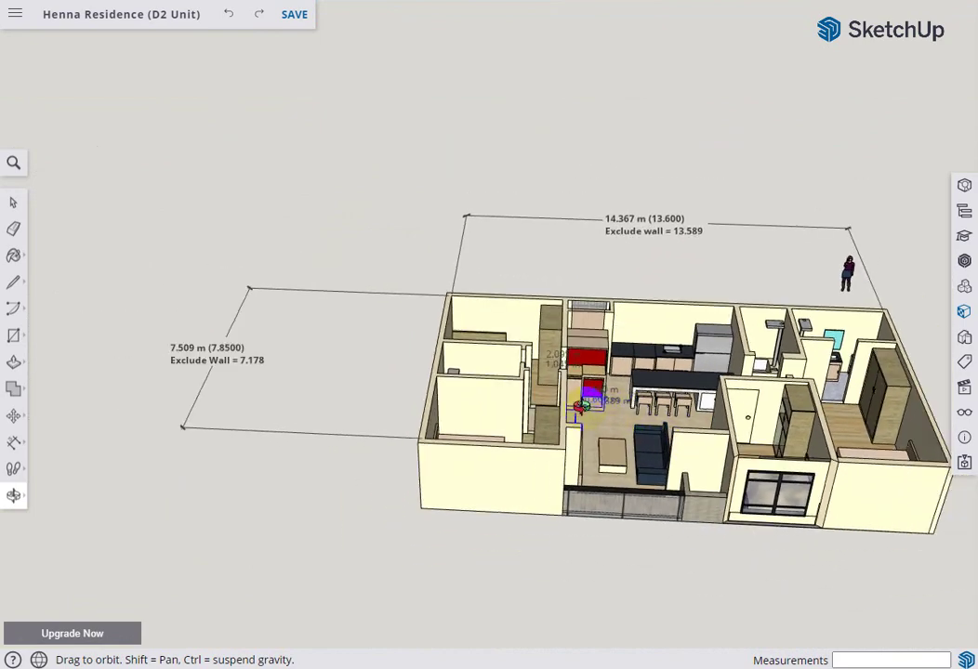
Step: Zoom out and level the view to face the whole apartment frontally
scroll(537, 428, up, 3)
scroll(526, 395, up, 2)
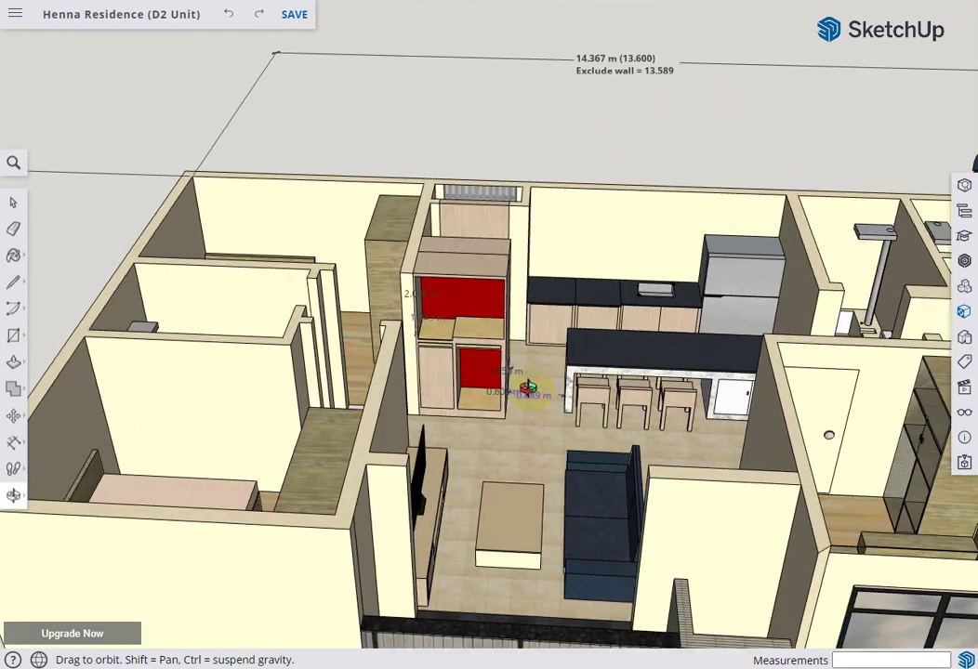
scroll(500, 445, up, 2)
scroll(522, 314, up, 2)
scroll(524, 334, down, 3)
mouse_move(522, 314)
mouse_down()
mouse_move(525, 334)
mouse_move(531, 310)
mouse_move(561, 309)
mouse_up()
scroll(530, 310, up, 3)
scroll(541, 332, up, 2)
scroll(547, 512, down, 3)
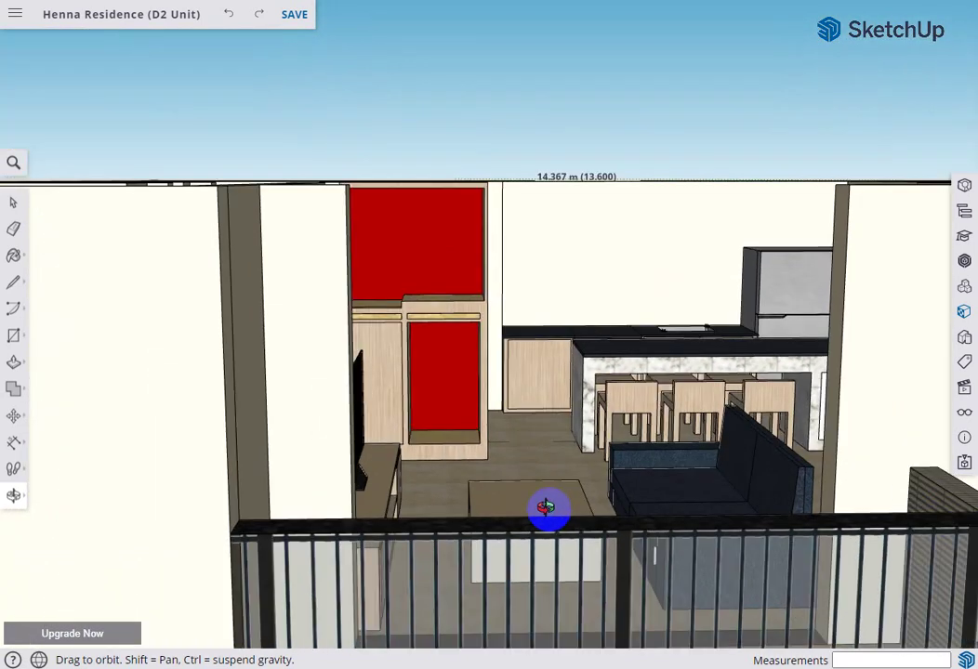
Step: Tilt down to eye level, viewing the TV and red-backed cabinet through the balcony railing
drag(558, 452, 531, 408)
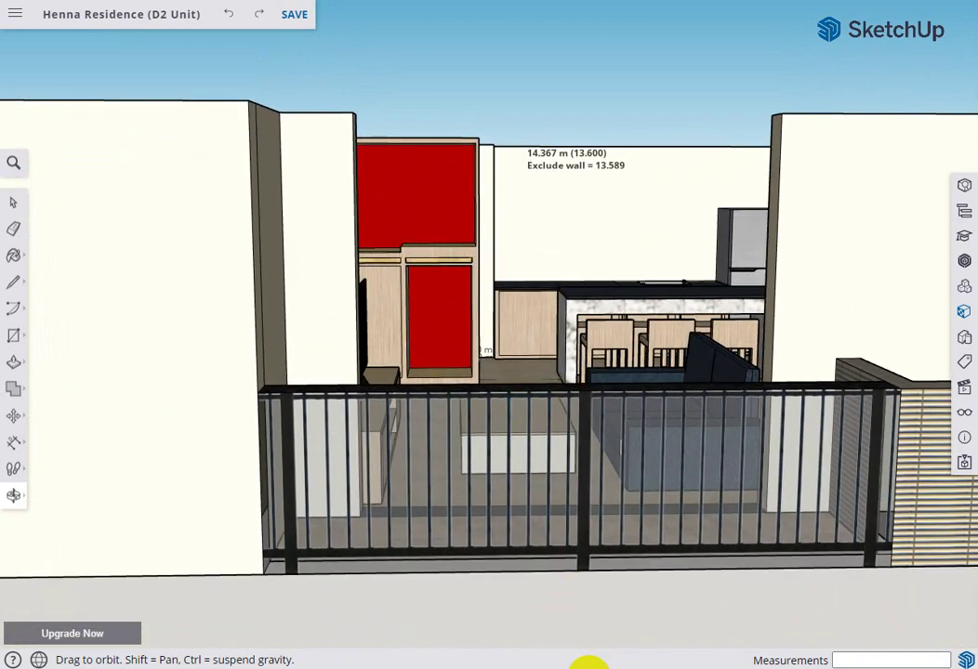
mouse_move(572, 453)
mouse_down()
mouse_move(506, 465)
mouse_move(489, 489)
mouse_move(558, 624)
mouse_up()
drag(580, 665, 588, 665)
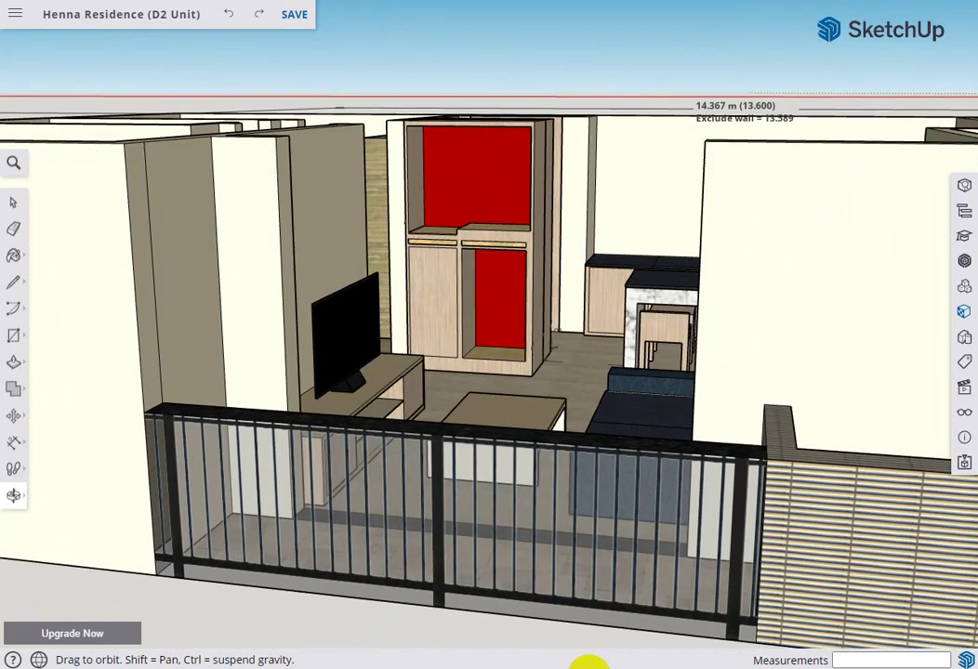